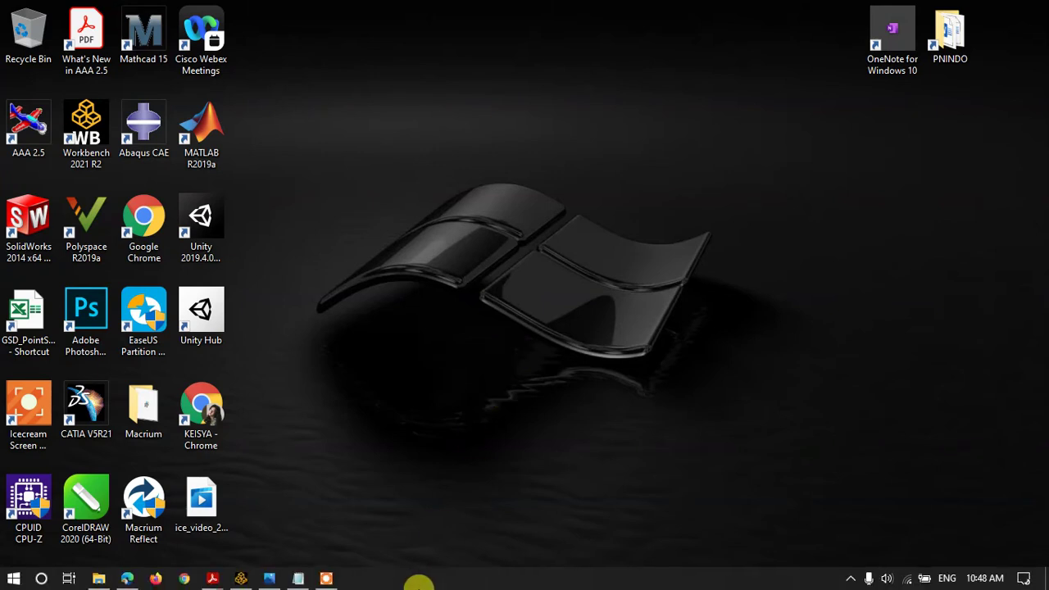
Review the DU40.txt airfoil coordinates, highlighting the first coordinate value on line 1
left_click(242, 578)
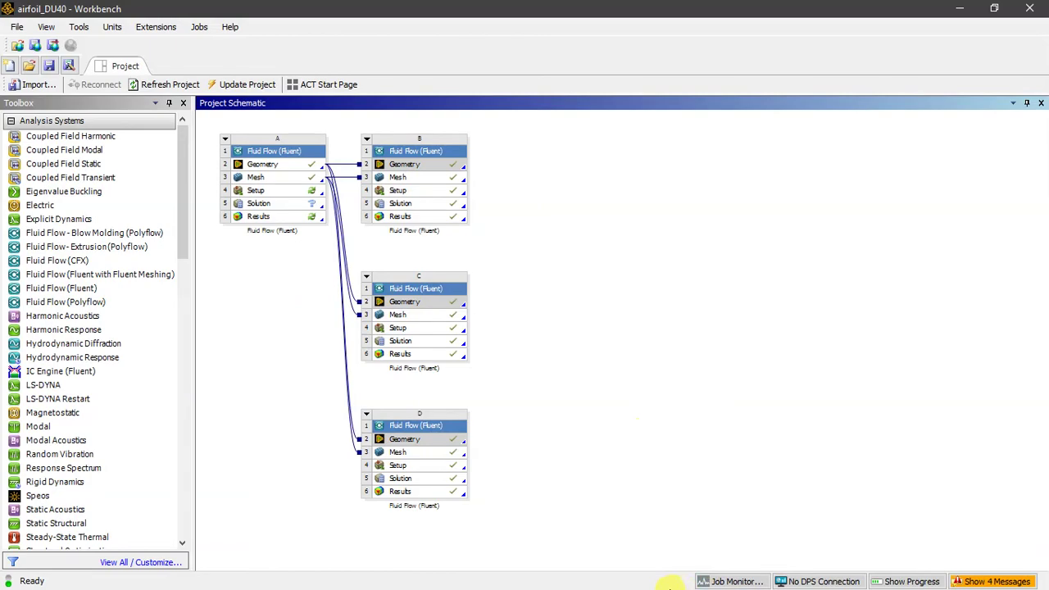
left_click(956, 15)
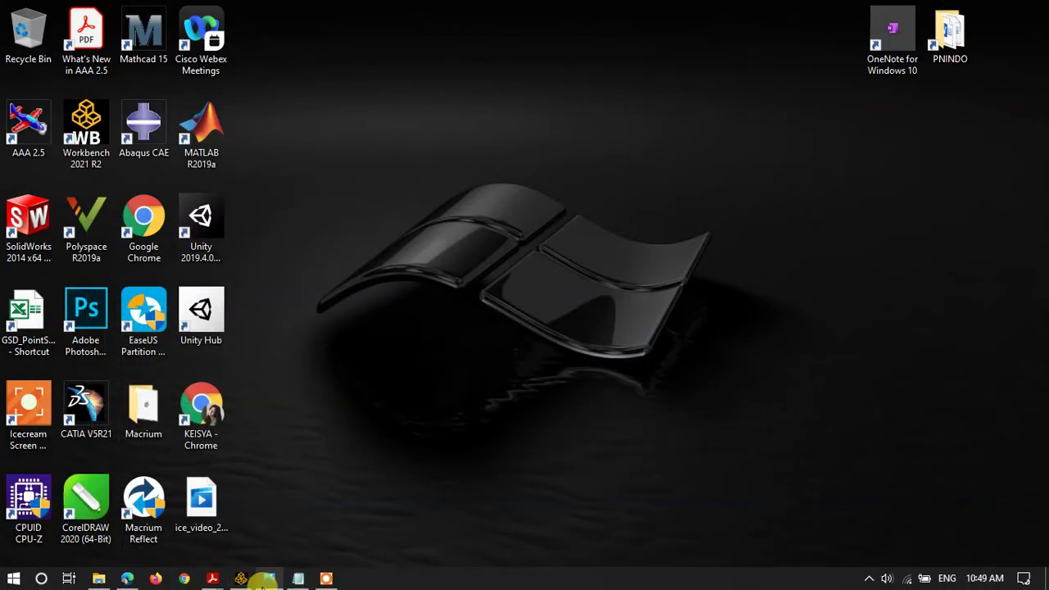
left_click(296, 579)
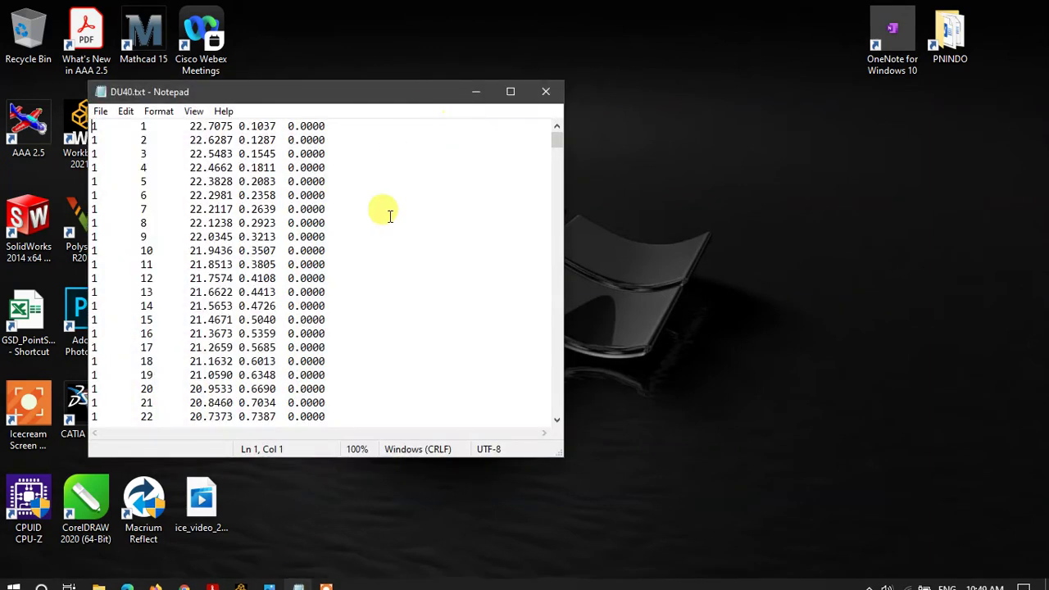
scroll(420, 184, "down", 3)
scroll(421, 187, "up", 3)
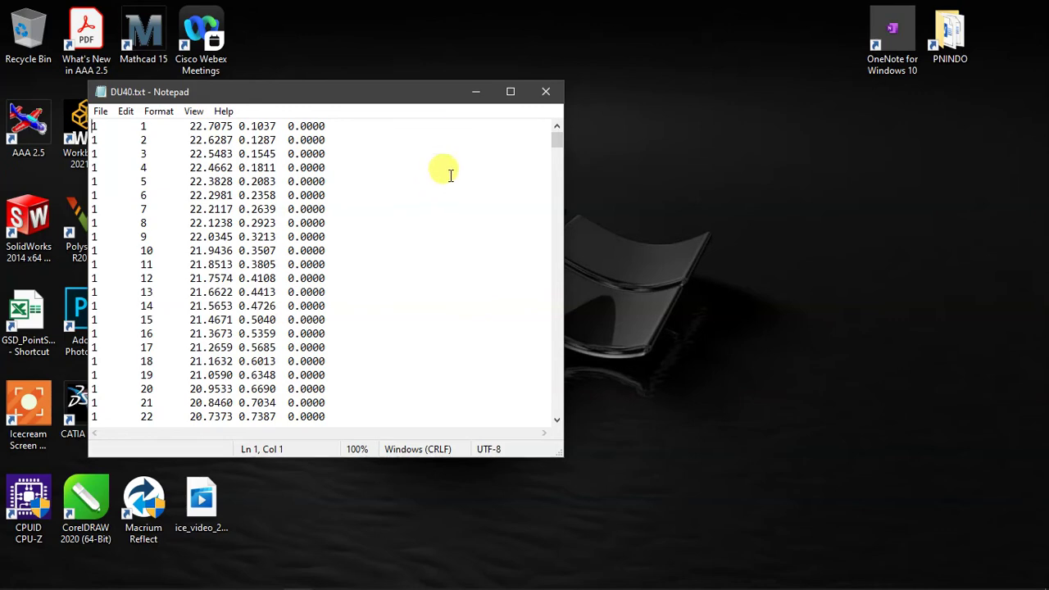
left_click_drag(560, 146, 525, 139)
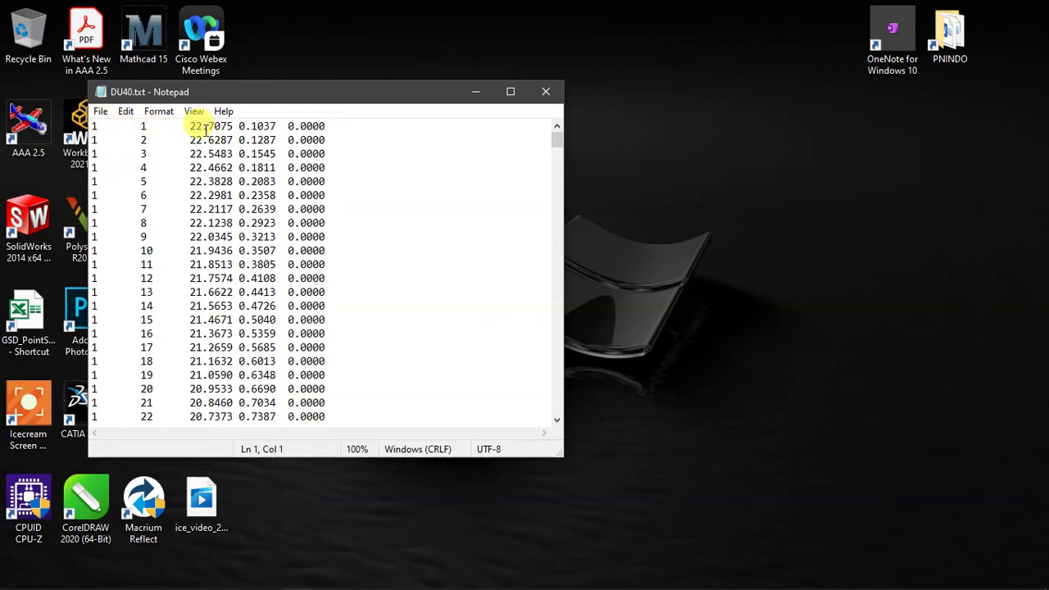
left_click_drag(191, 128, 328, 128)
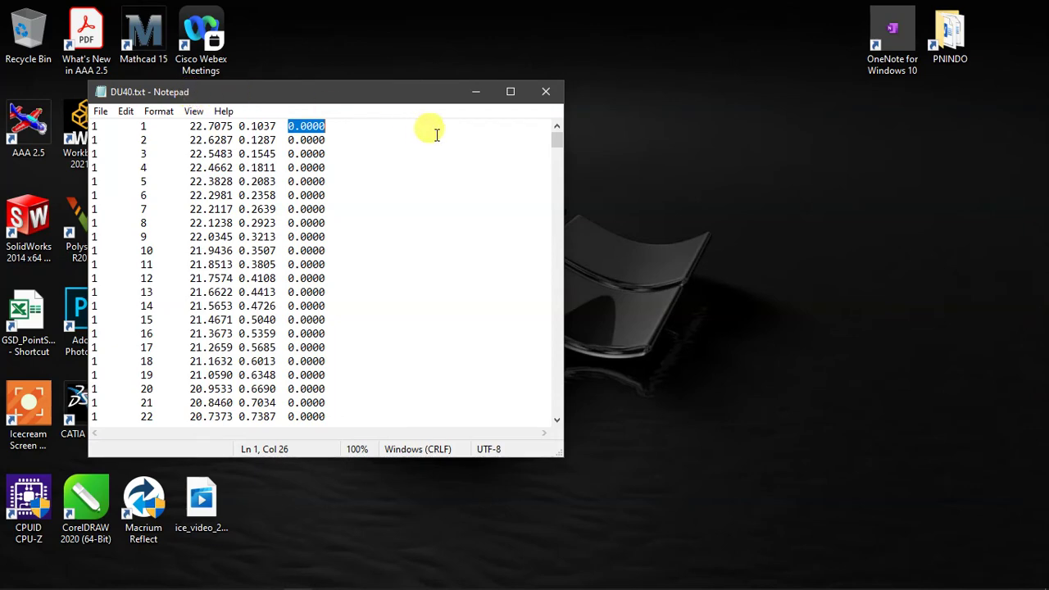
left_click(473, 92)
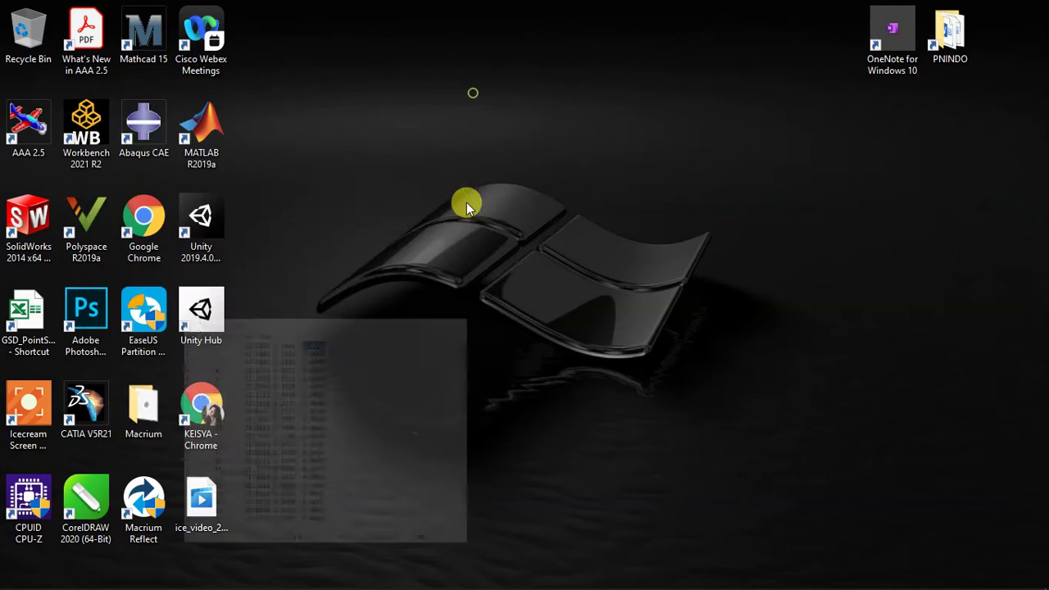
Restore the airfoil_DU40 project and edit system A's Geometry in DesignModeler
mouse_move(368, 586)
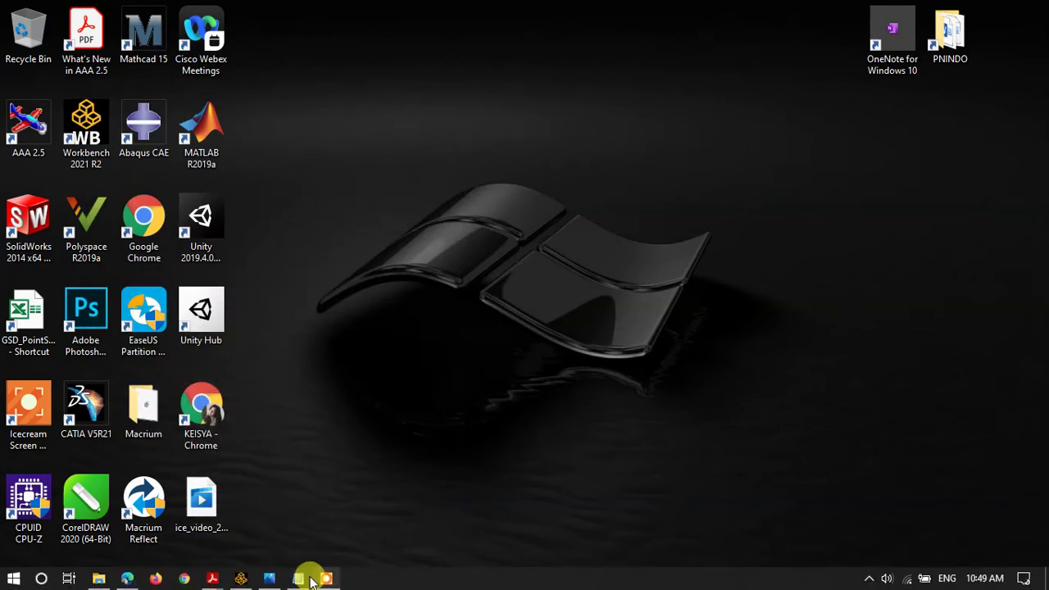
left_click(243, 579)
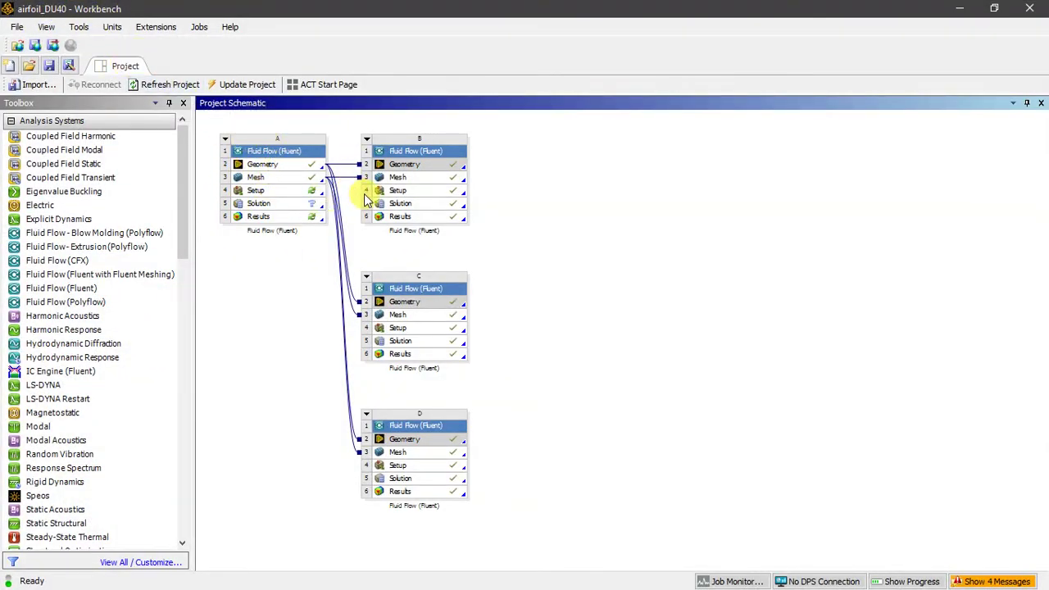
left_click(305, 169)
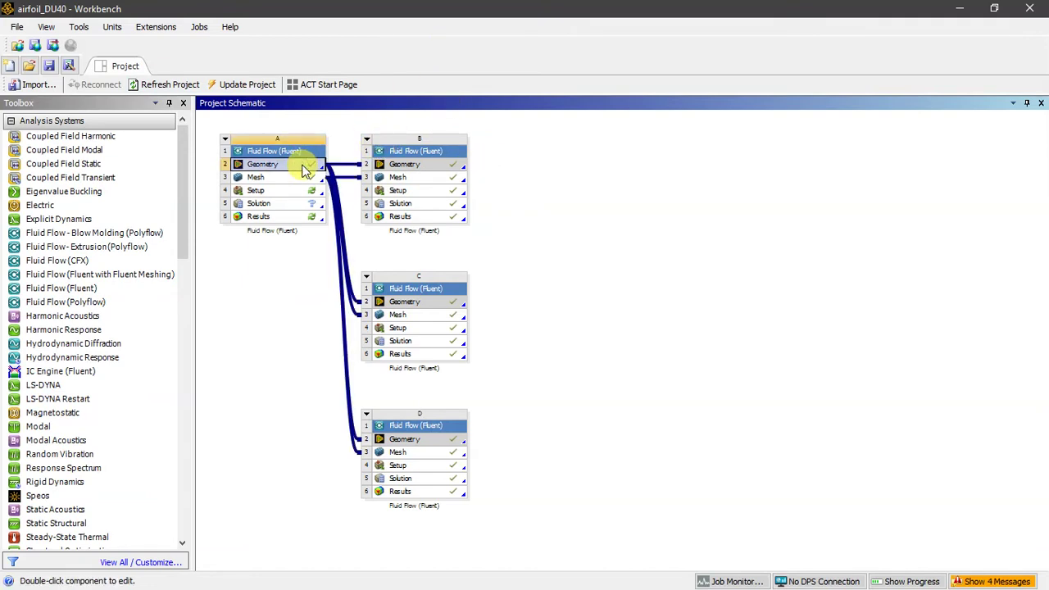
right_click(303, 166)
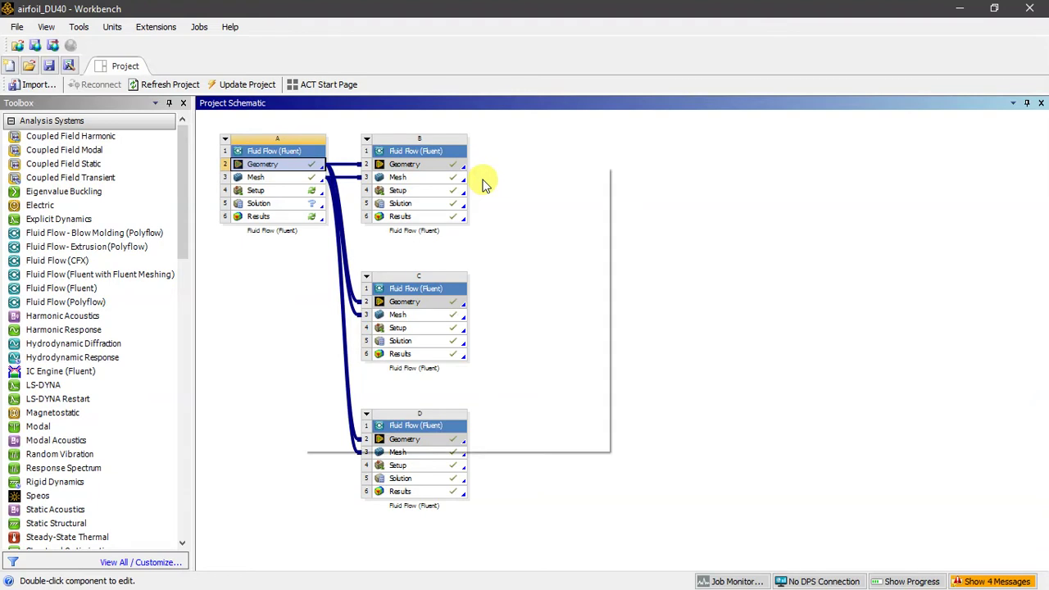
left_click(409, 174)
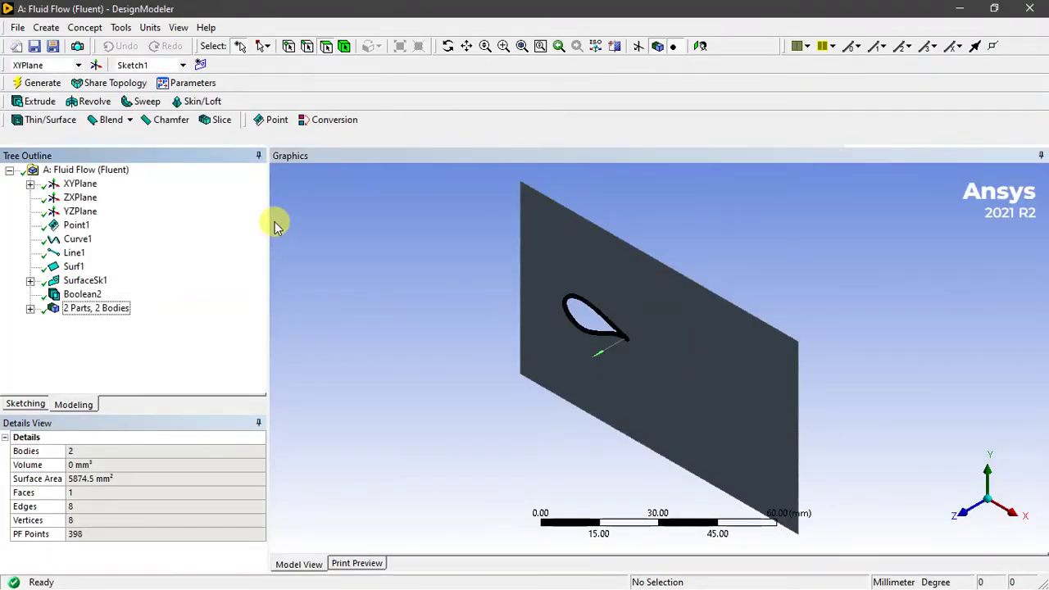
View the airfoil face-on along Z and inspect Point1's 398 points imported from DU40.txt in millimetres
left_click(960, 512)
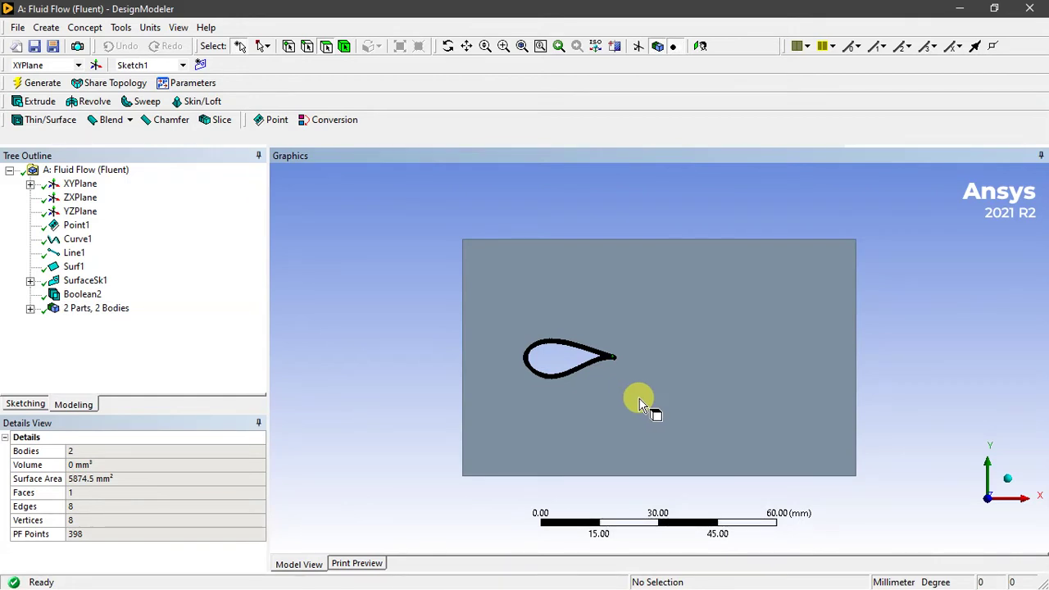
scroll(602, 366, "up", 3)
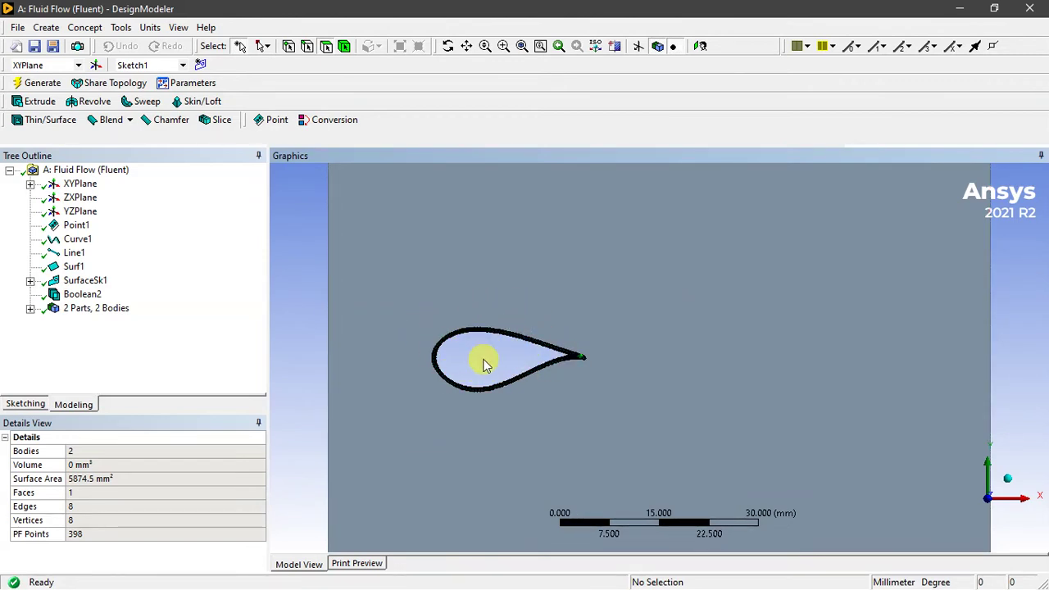
scroll(483, 365, "down", 1)
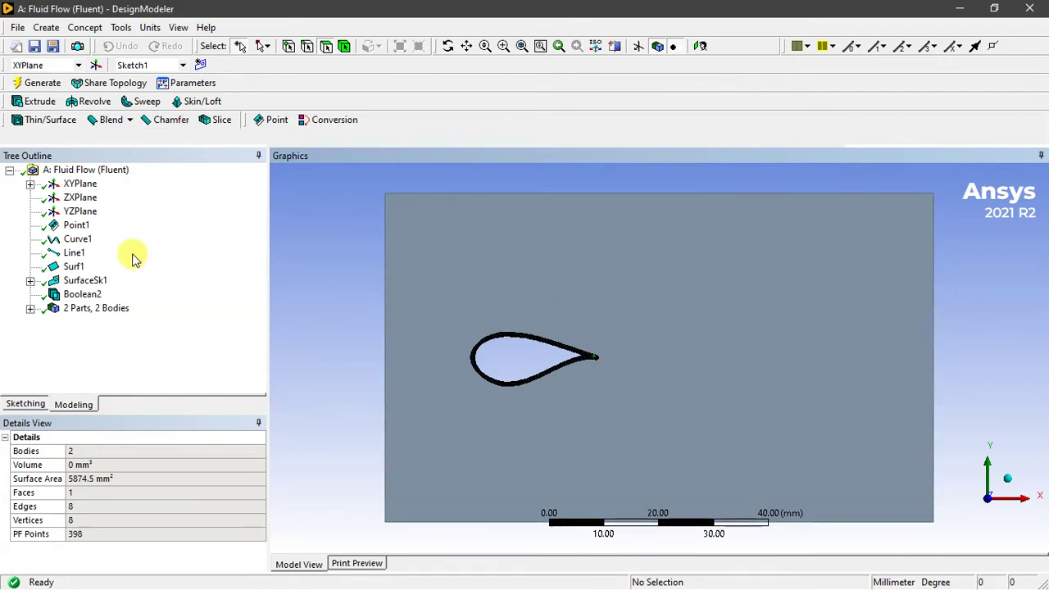
left_click(115, 230)
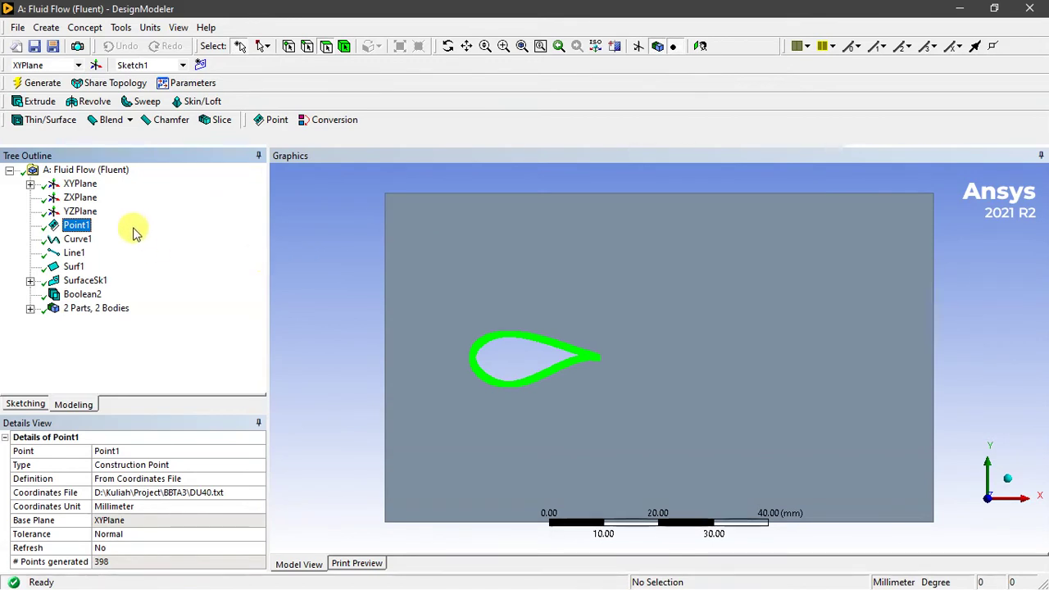
Inspect the Curve1 and Line1 features and zoom in on the airfoil tail
left_click(86, 241)
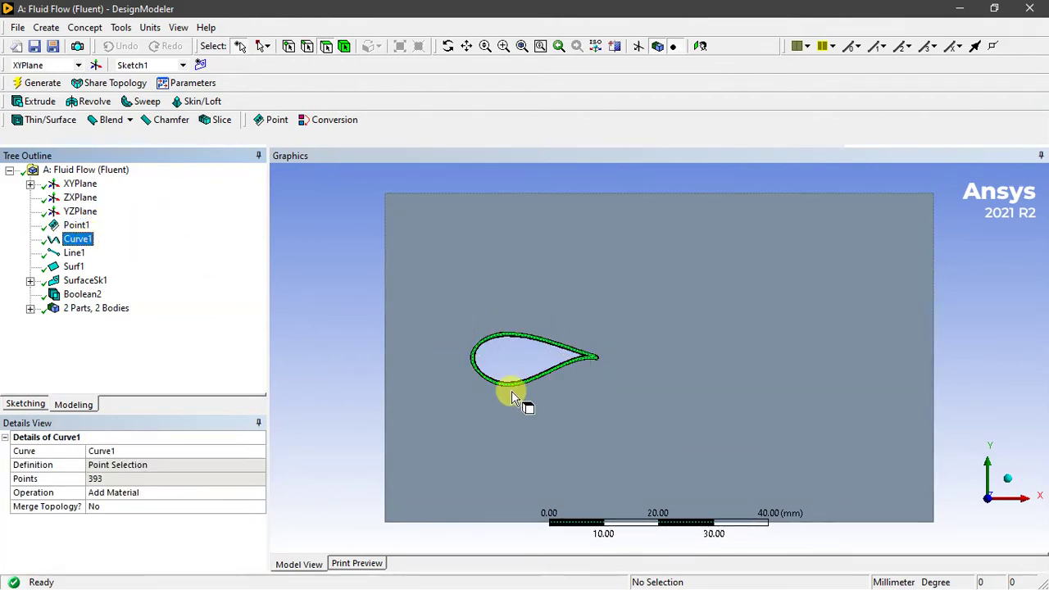
left_click(75, 254)
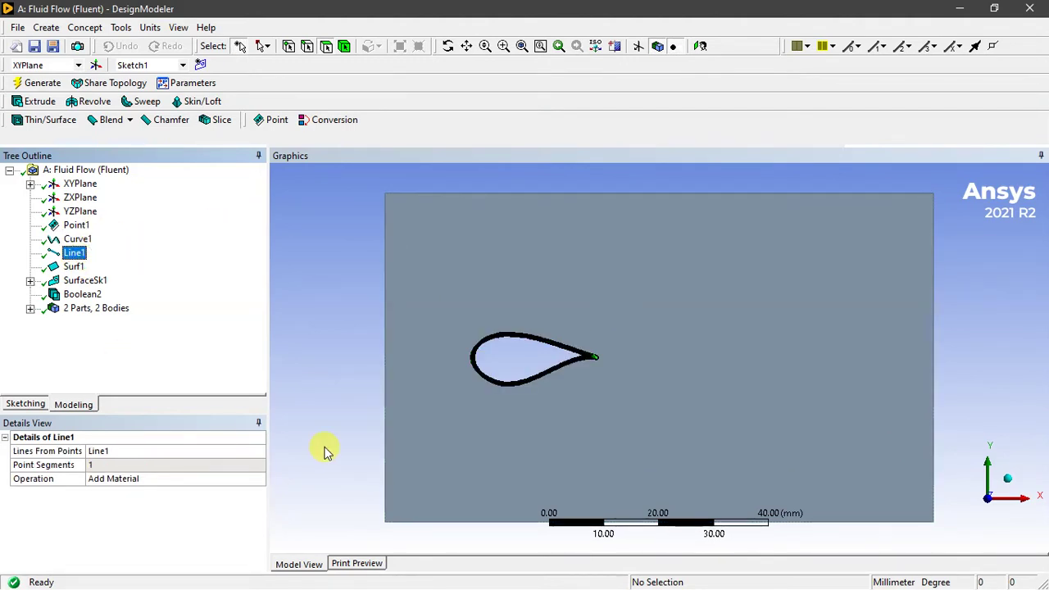
scroll(584, 357, "up", 3)
scroll(584, 356, "up", 4)
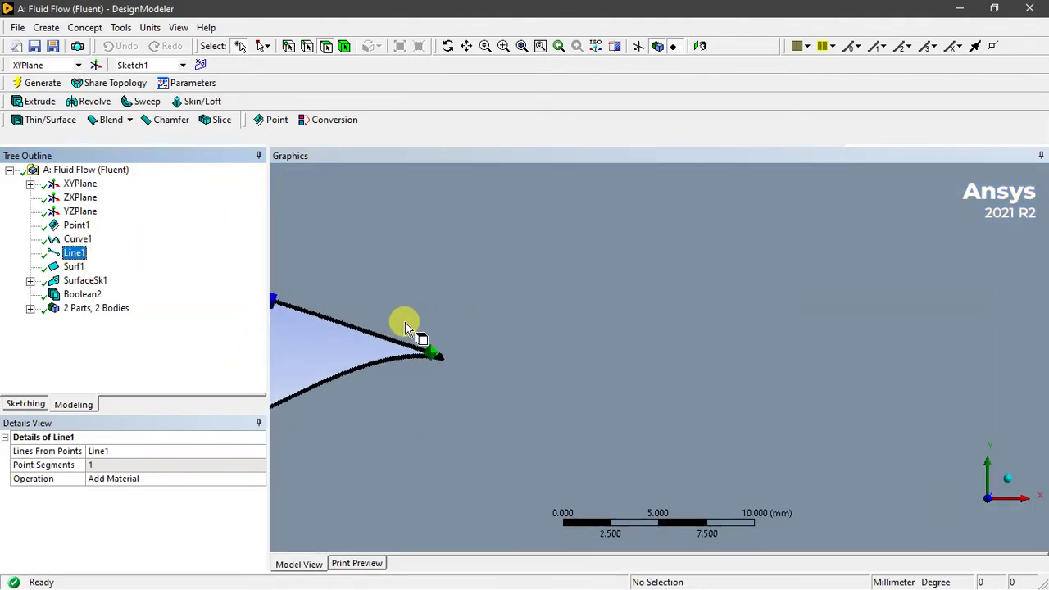
middle_click_drag(494, 365, 729, 363, "ctrl")
scroll(833, 375, "up", 2)
scroll(749, 402, "up", 4)
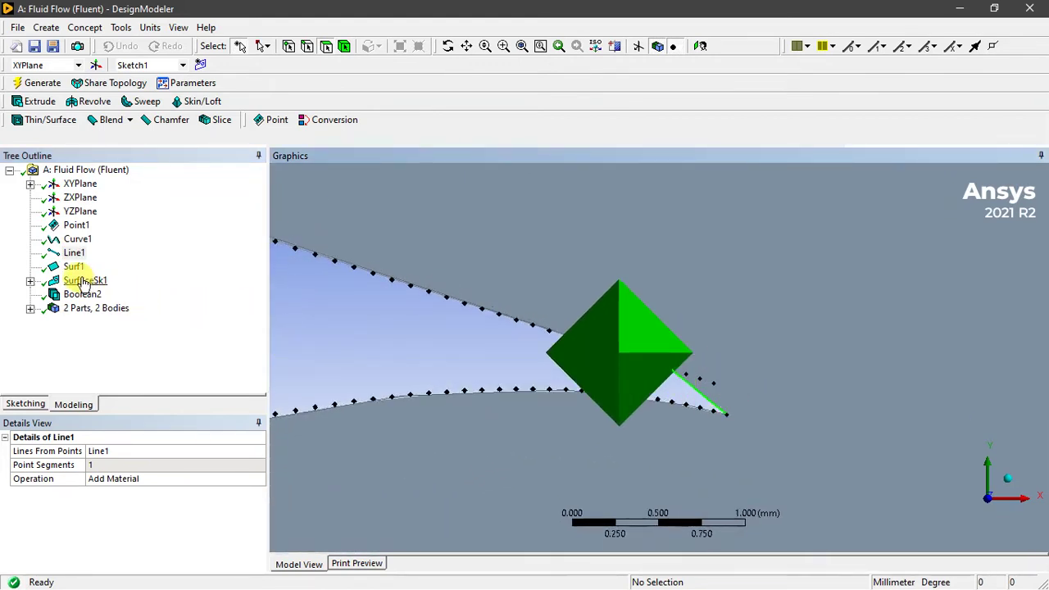
scroll(519, 276, "down", 10)
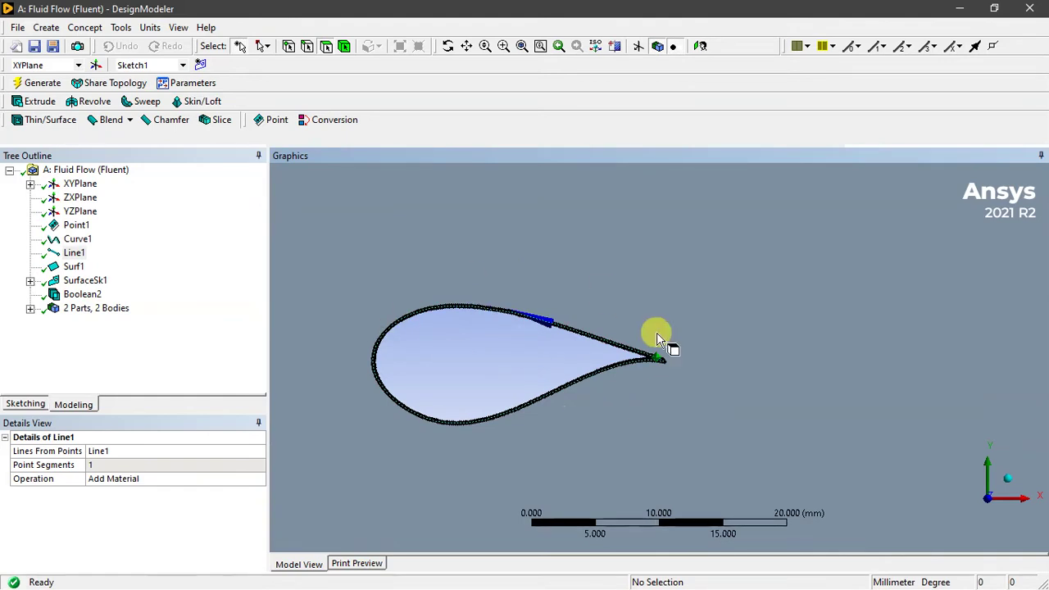
Show Surf1's details (2 edges, 0 mm thickness) and expand XYPlane to reveal Sketch1
left_click(73, 268)
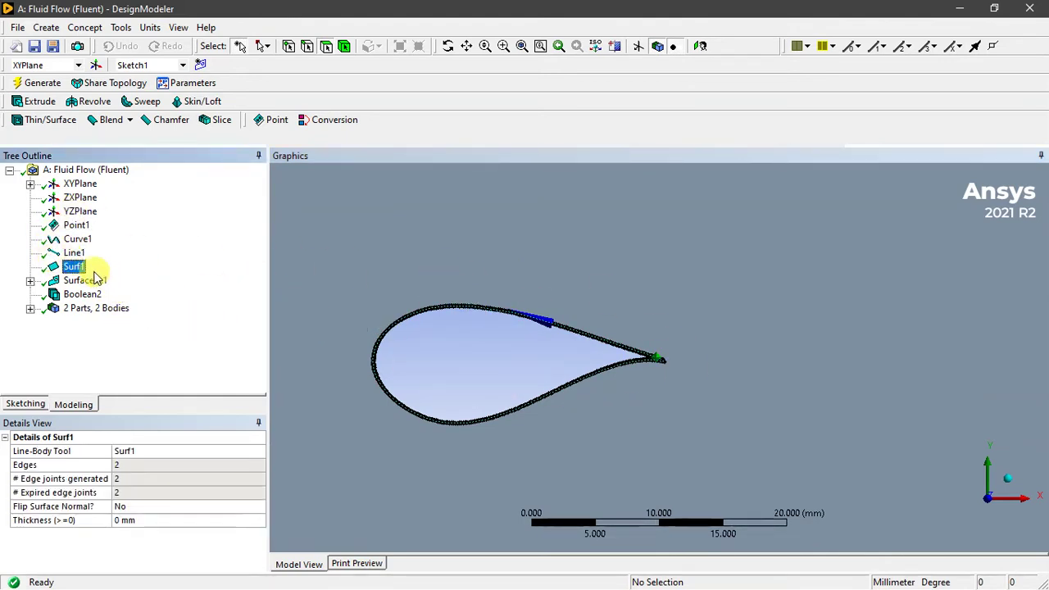
scroll(438, 266, "down", 2)
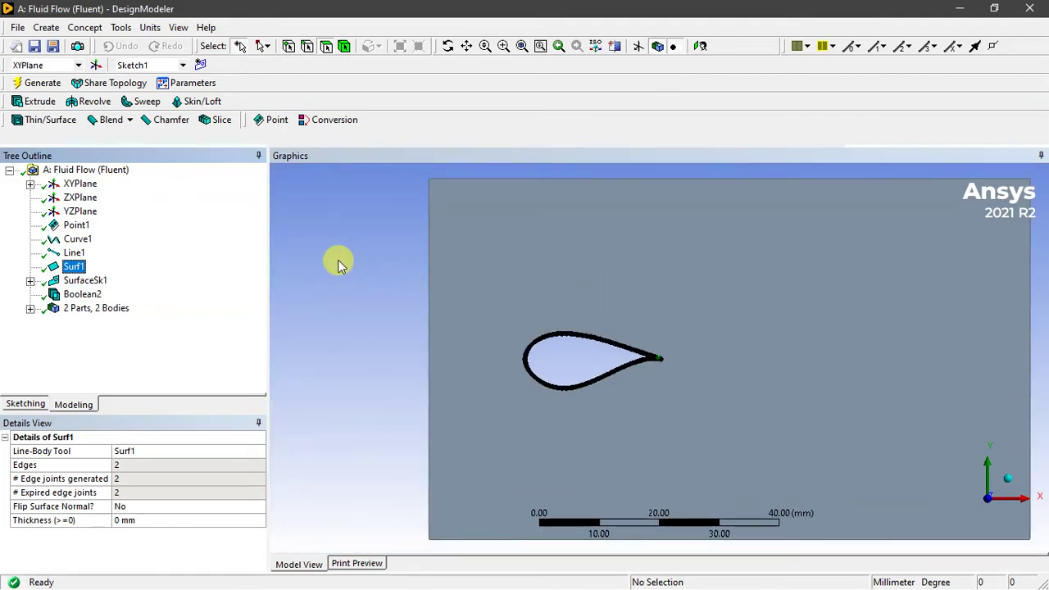
left_click(30, 187)
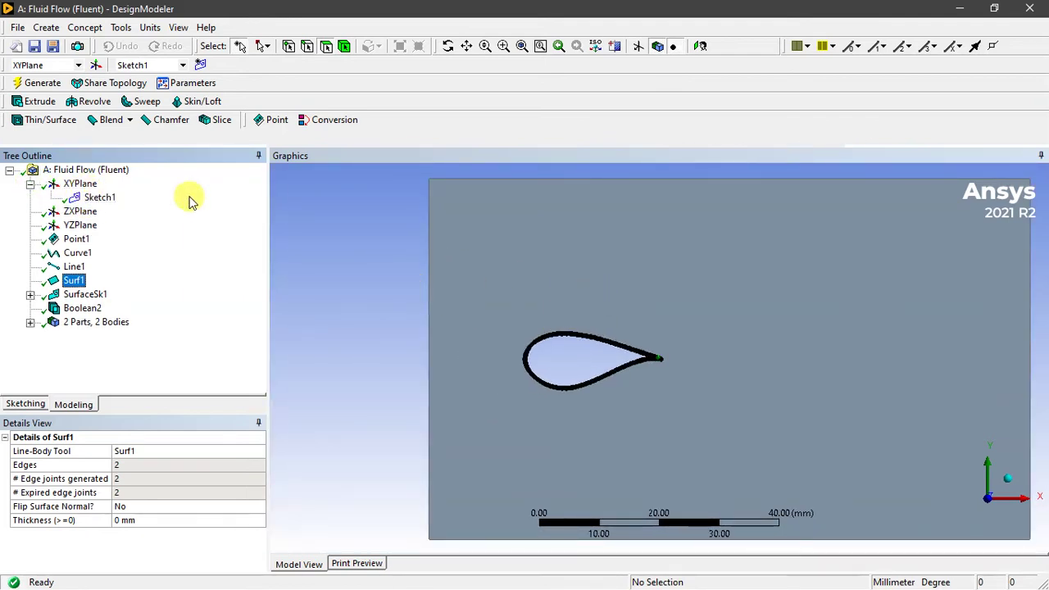
Review the SurfaceSk1 rectangular domain and the Boolean2 subtract, then minimise DesignModeler
scroll(633, 324, "down", 1)
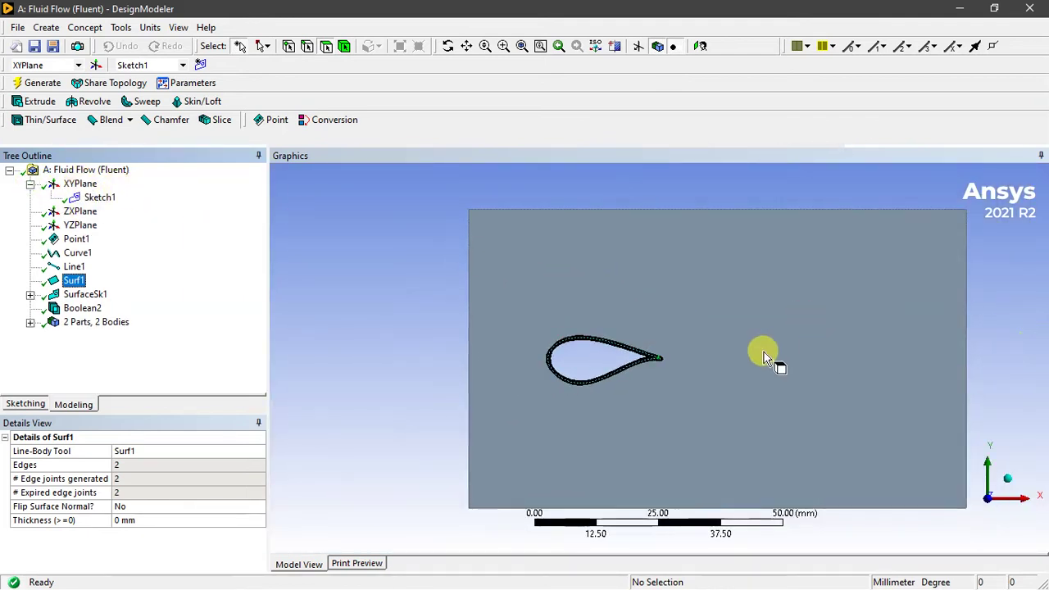
left_click(102, 296)
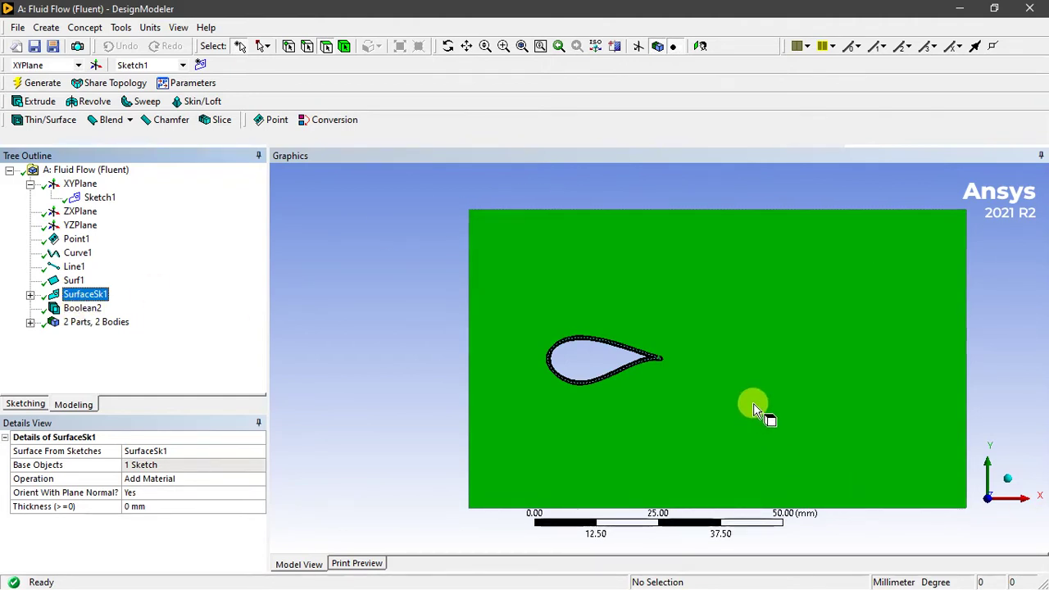
left_click(82, 308)
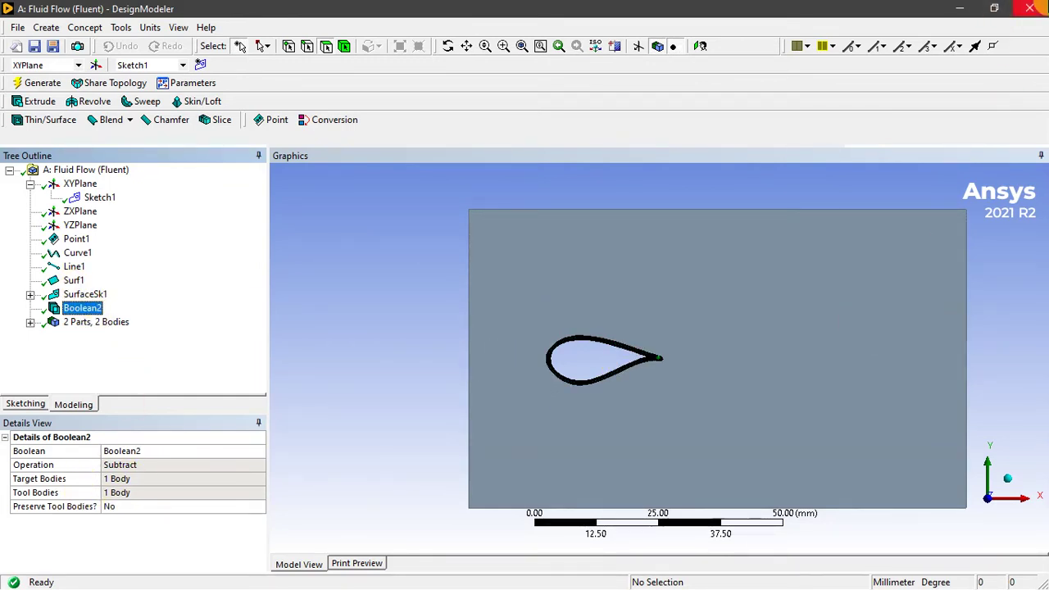
key("super+d")
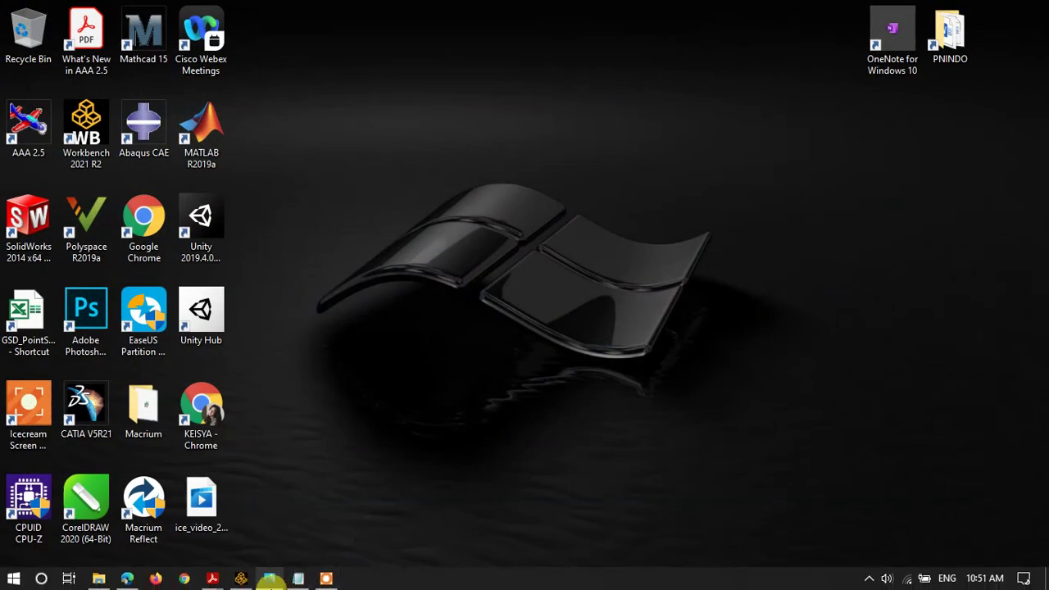
Bring the airfoil_DU40 project schematic with systems A–D back on screen
left_click(241, 578)
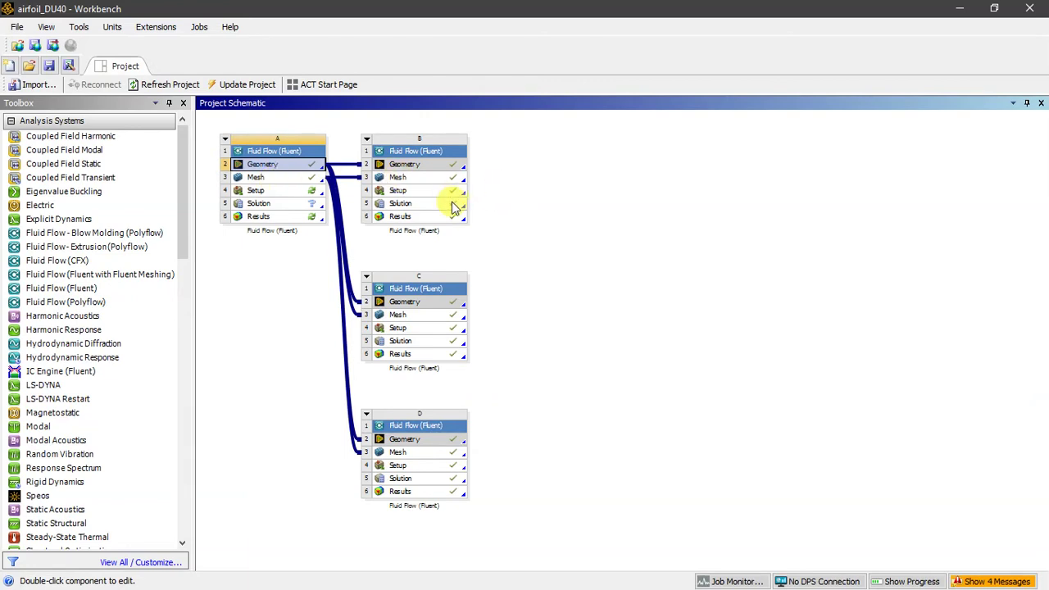
Clear the Project Schematic selection and minimise the Workbench window
left_click(513, 189)
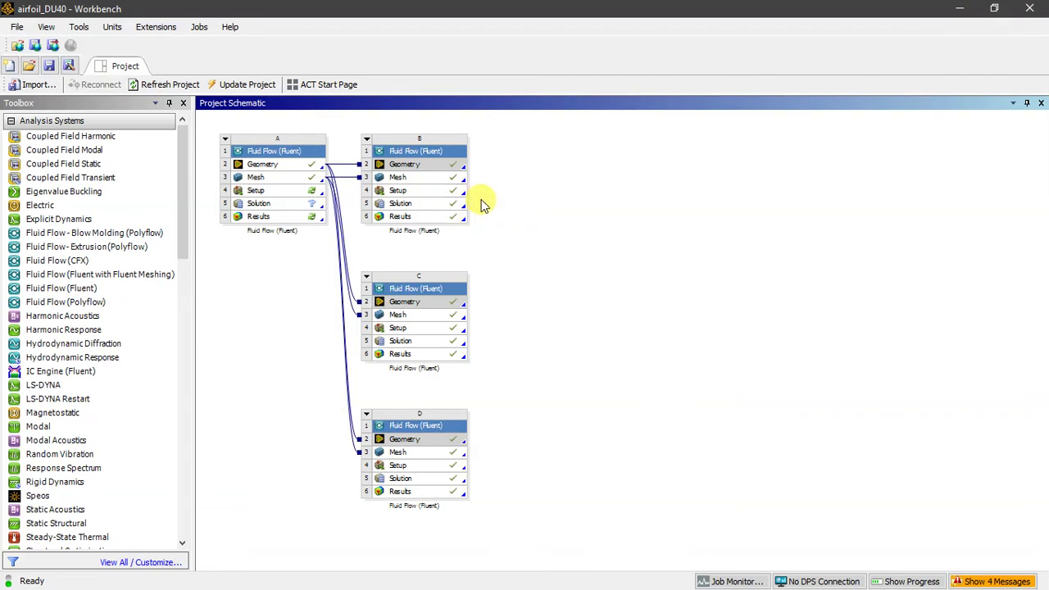
left_click(959, 8)
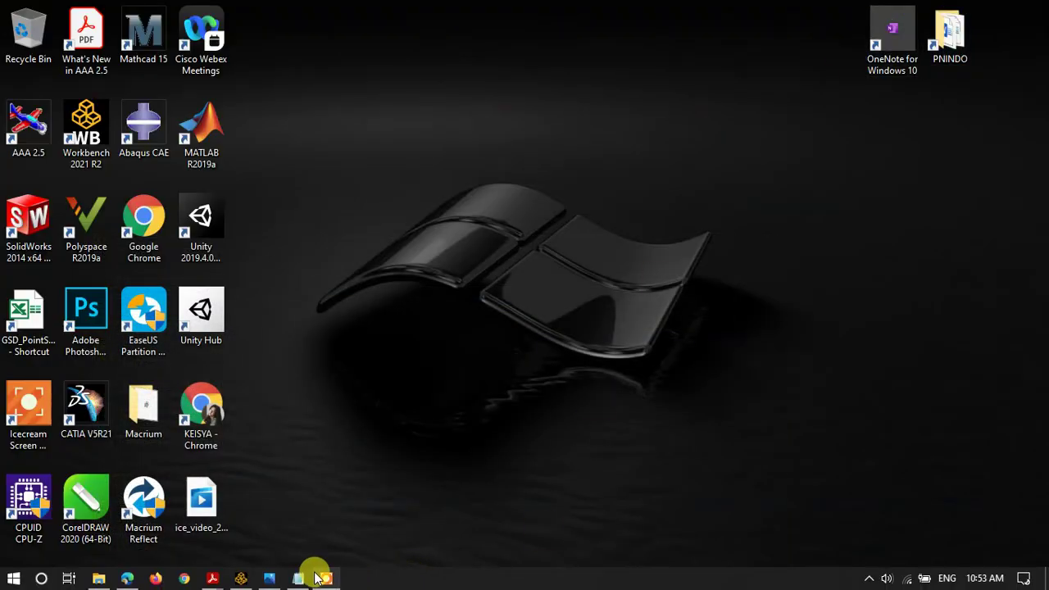
mouse_move(321, 577)
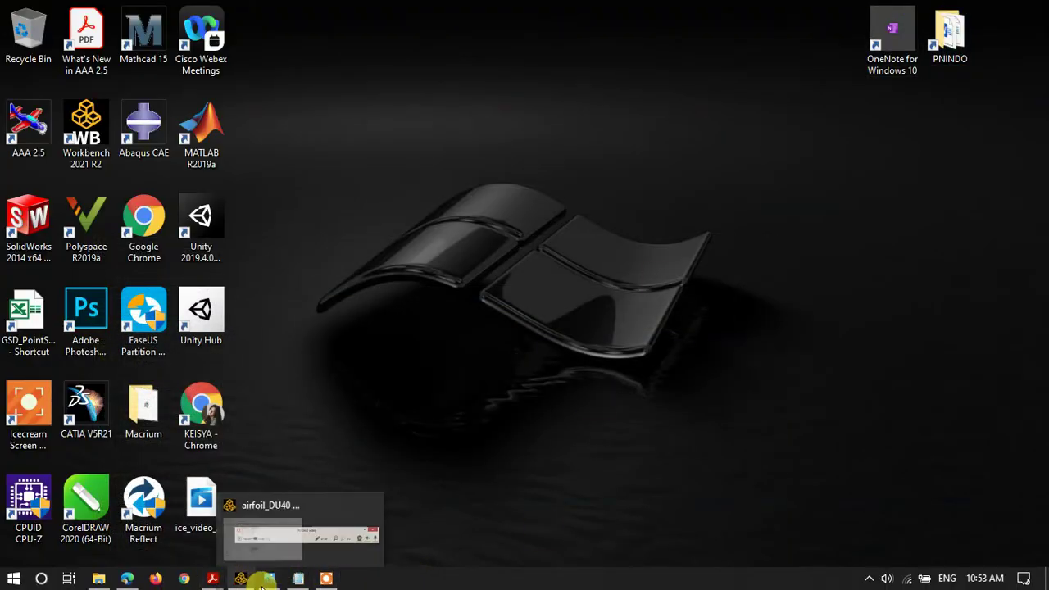
Open Airfoil_LES.png showing the eddy-viscosity contour around the airfoil
mouse_move(125, 580)
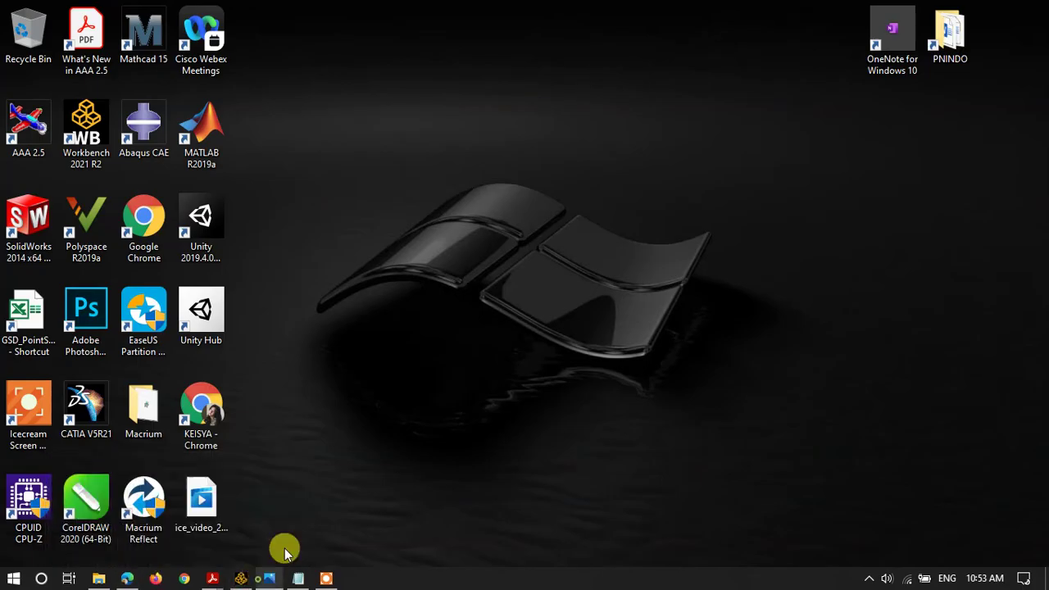
left_click(269, 578)
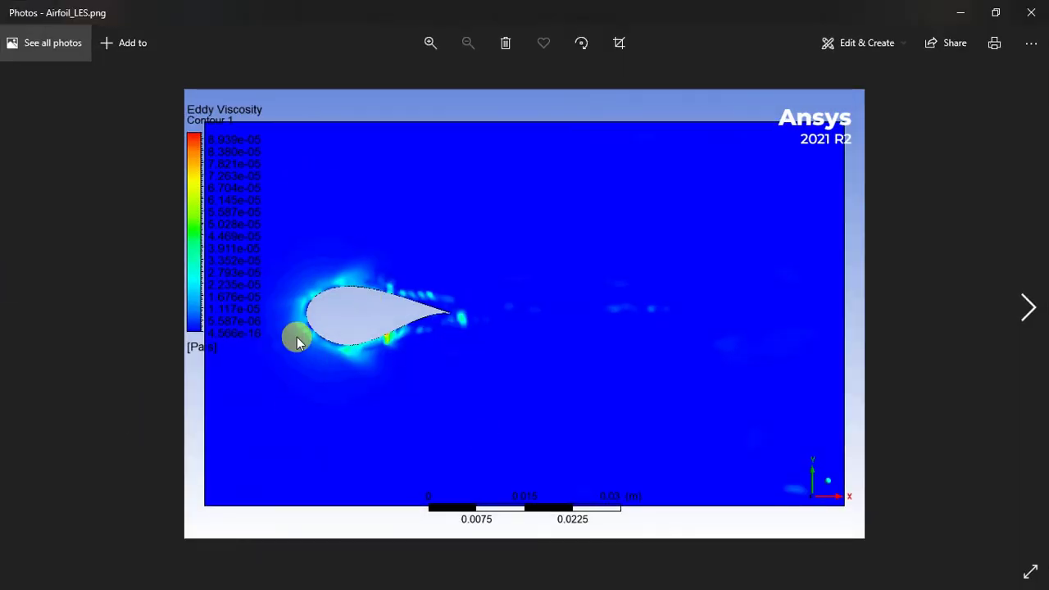